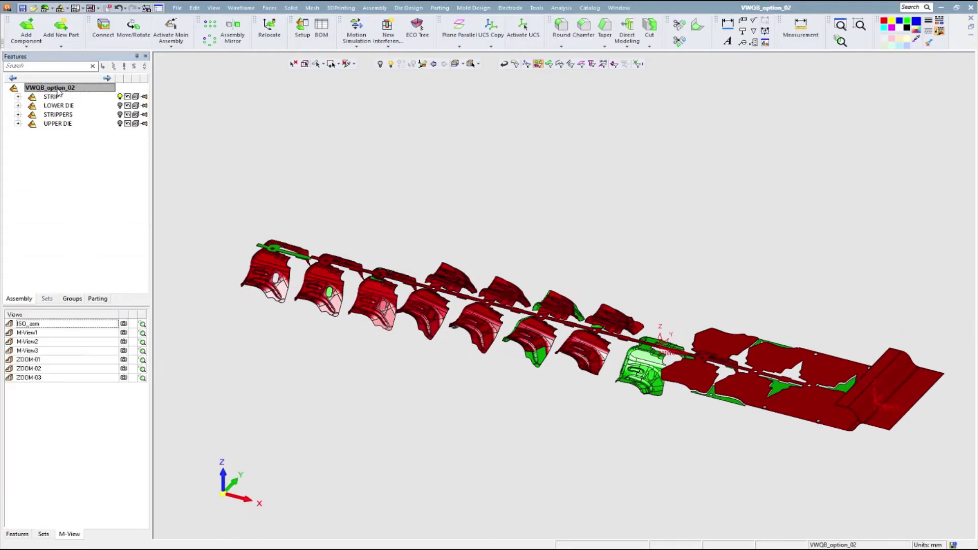
- Show the LOWER DIE, hide the STRIP, and inspect the stations via M-View1 and ZOOM views
left_click(120, 106)
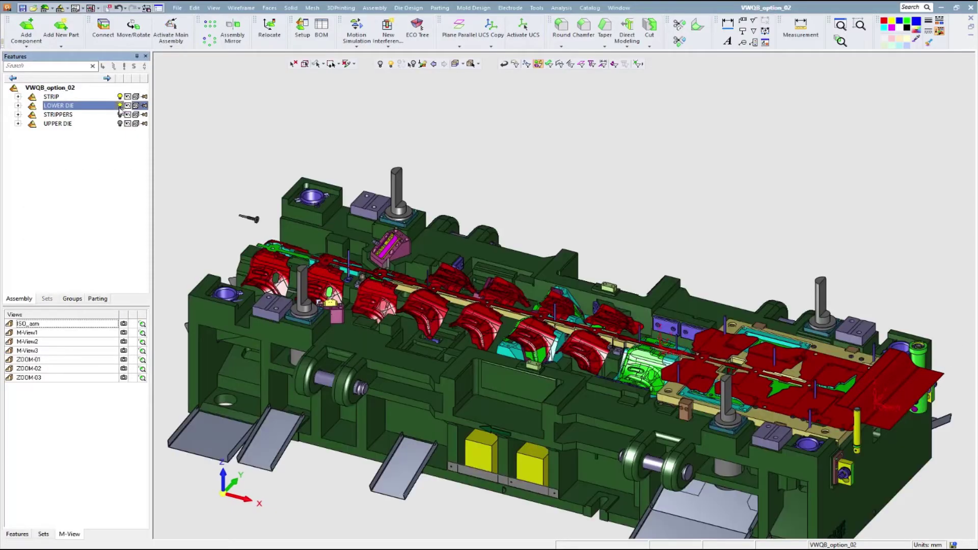
double_click(28, 332)
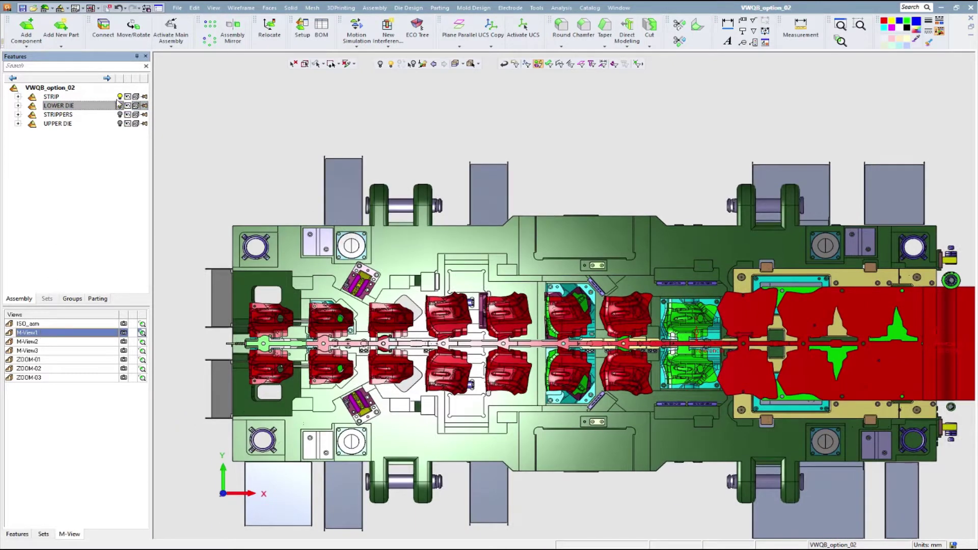
left_click(120, 97)
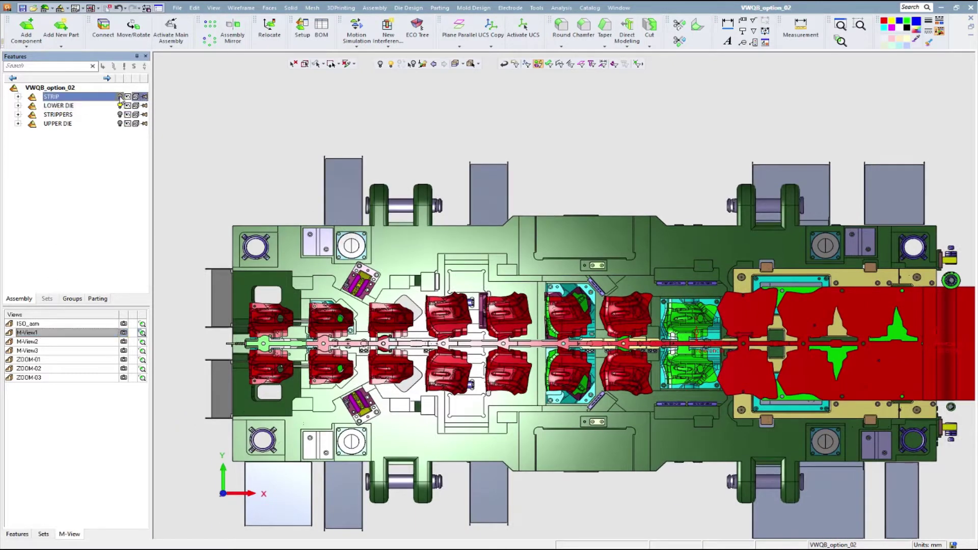
left_click(120, 97)
double_click(42, 360)
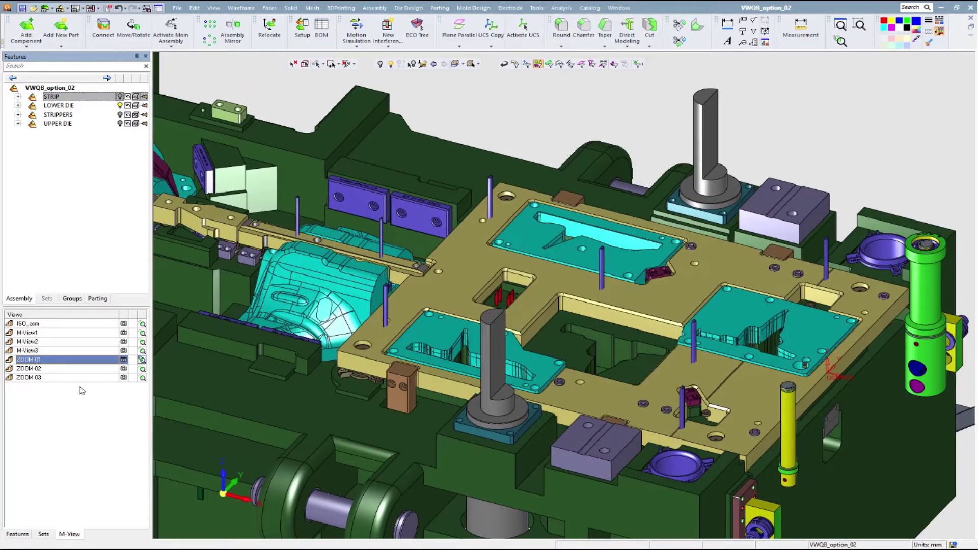
double_click(71, 369)
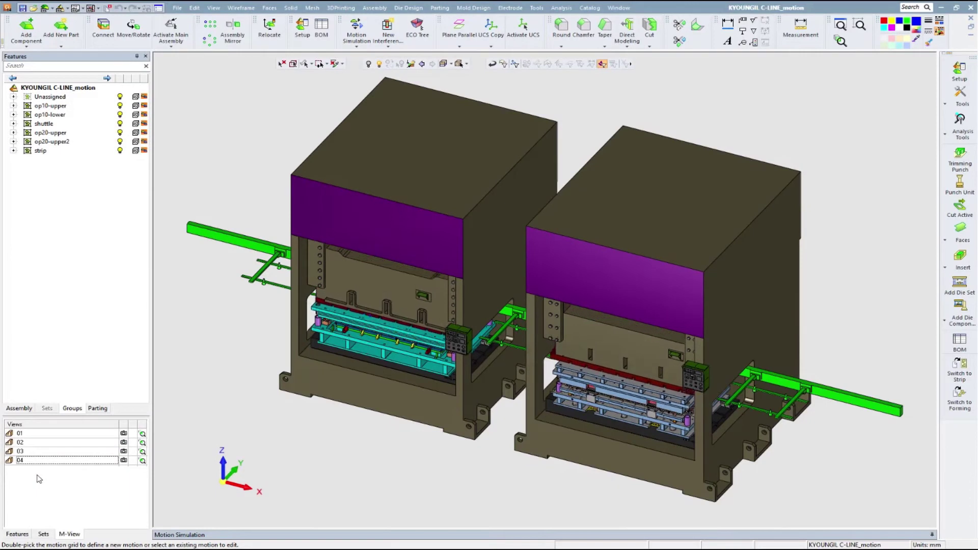
- Review the press line through saved views 01, 02 and 03
double_click(21, 434)
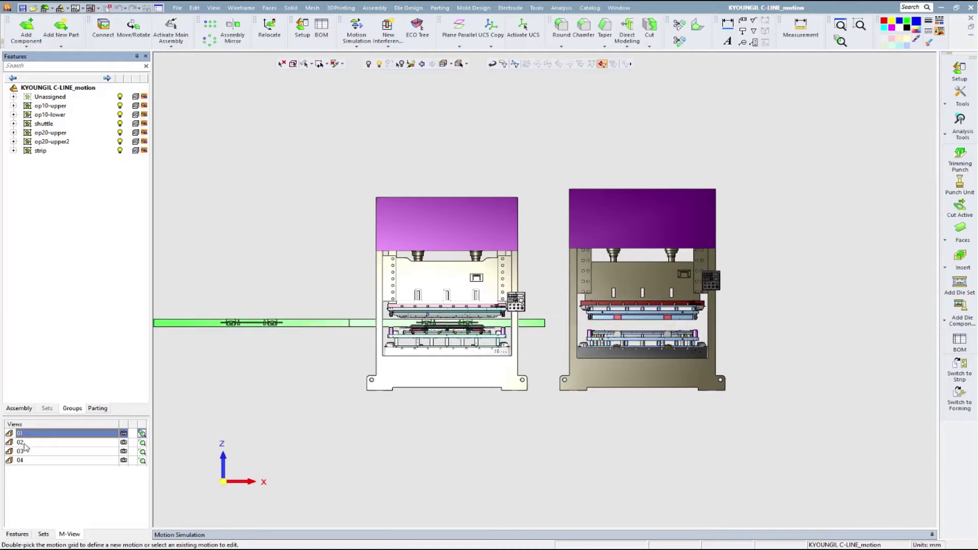
double_click(24, 443)
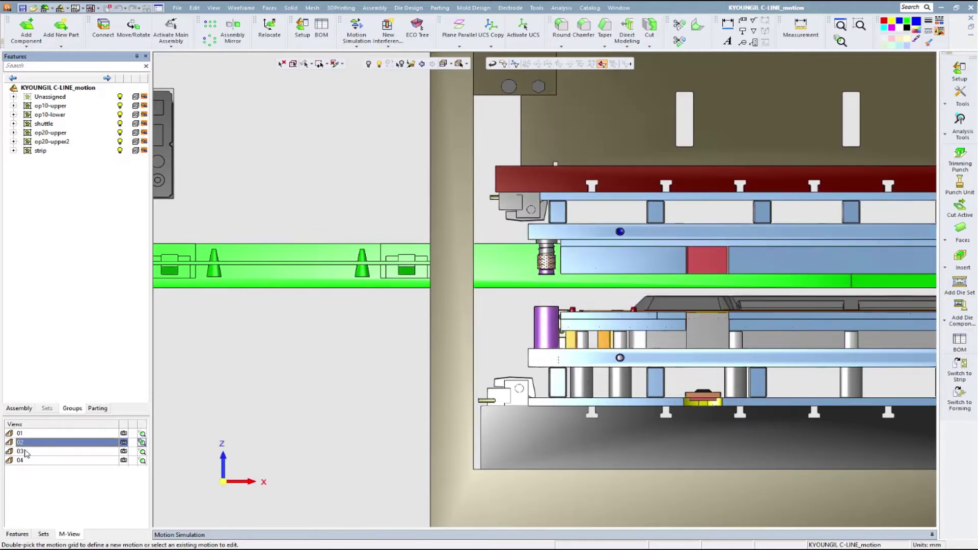
double_click(21, 451)
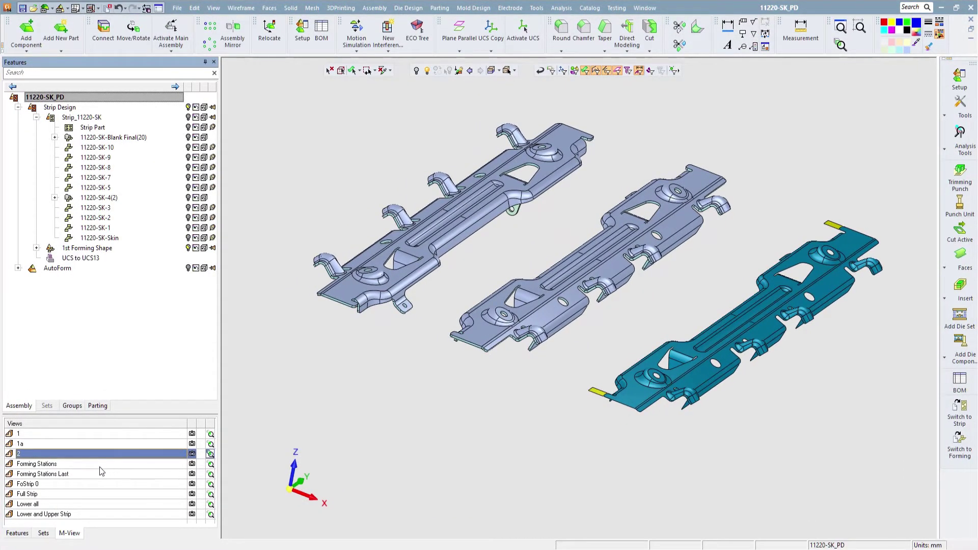
- Display the Forming Stations, FoStrip 0 and Full Strip views, then open the Die Design menu
left_click(100, 466)
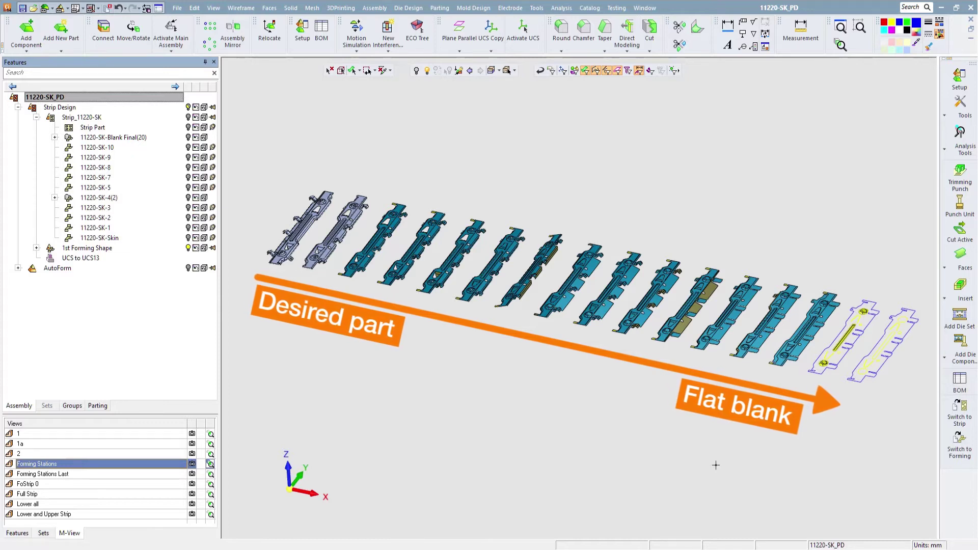
left_click(37, 484)
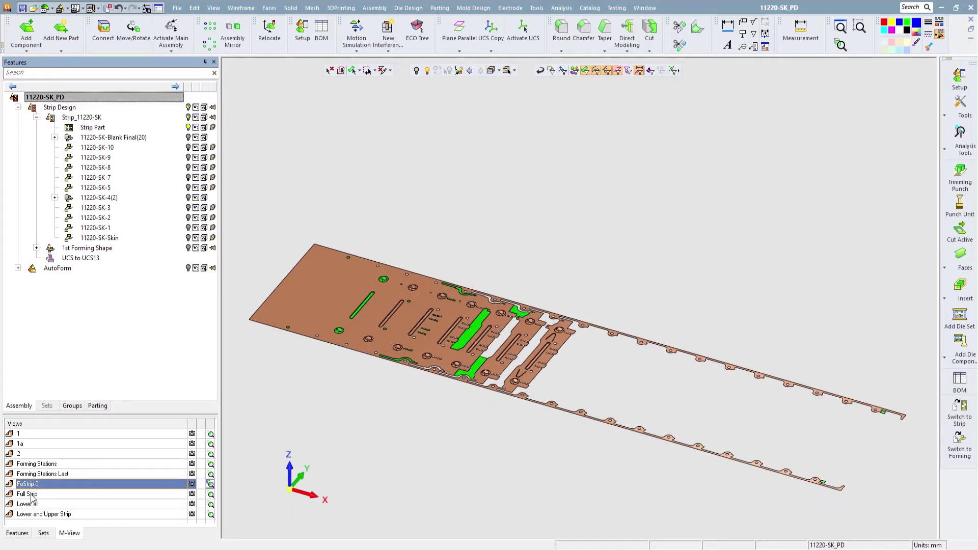
left_click(31, 497)
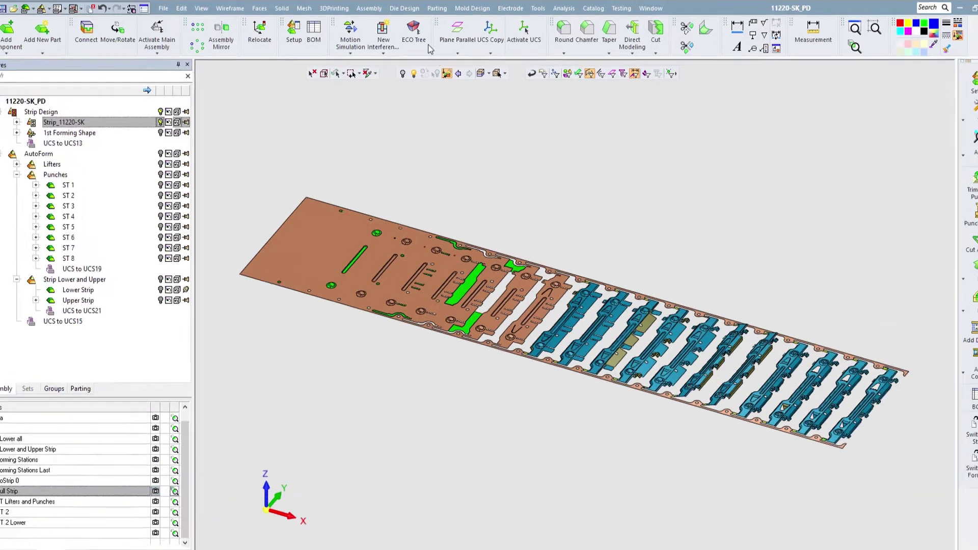
left_click(408, 7)
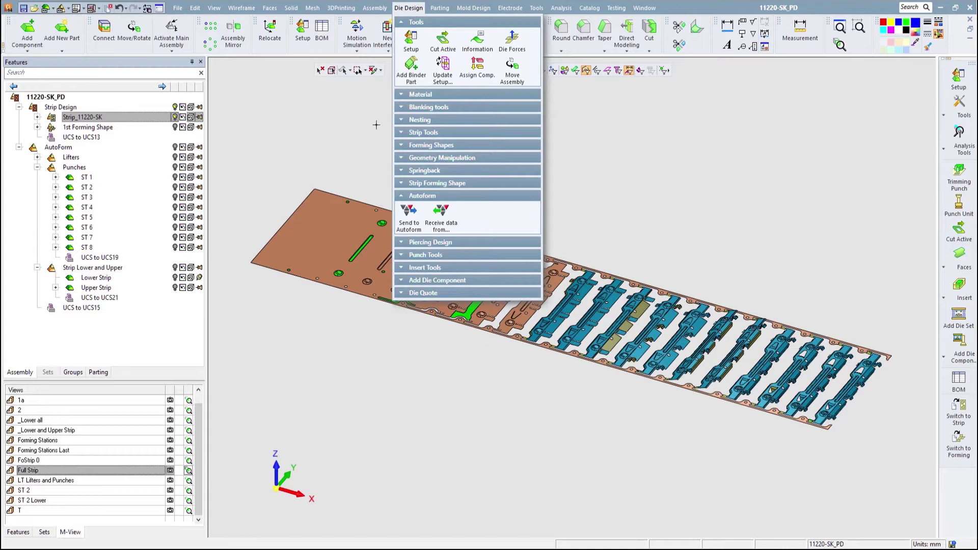
- Export the strip and die tooling to AutoForm with Kinematics enabled
left_click(407, 218)
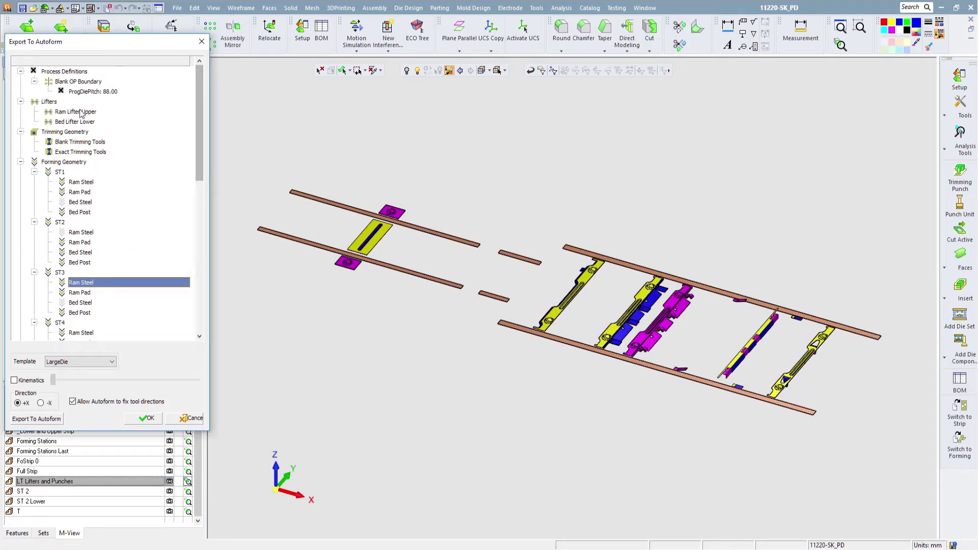
left_click(80, 113)
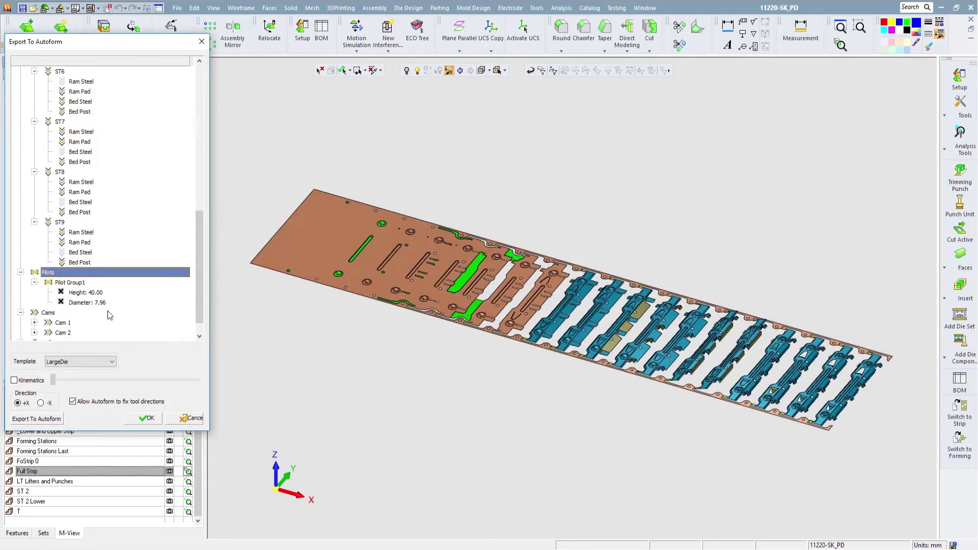
left_click_drag(198, 315, 200, 327)
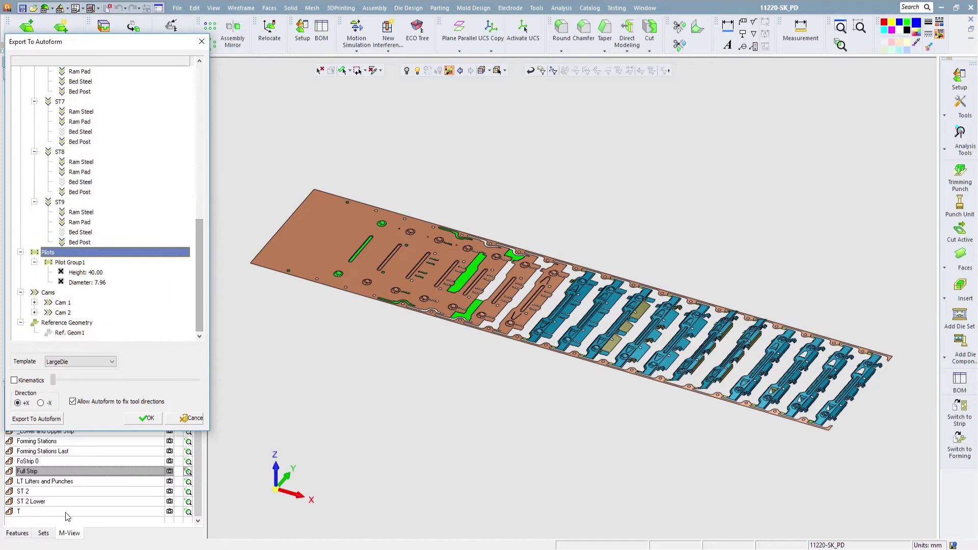
left_click(14, 380)
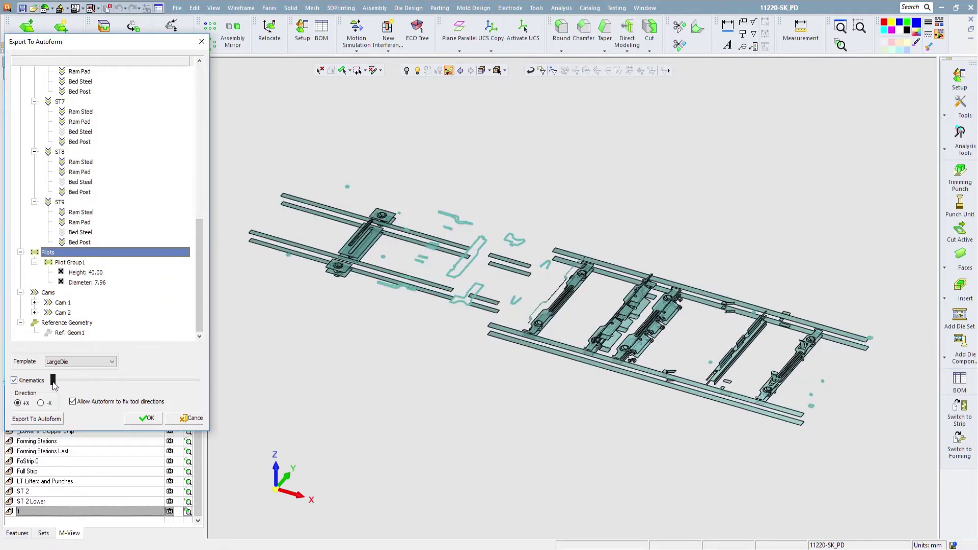
mouse_move(53, 385)
left_mouse_down()
mouse_move(195, 391)
mouse_move(53, 386)
left_mouse_up()
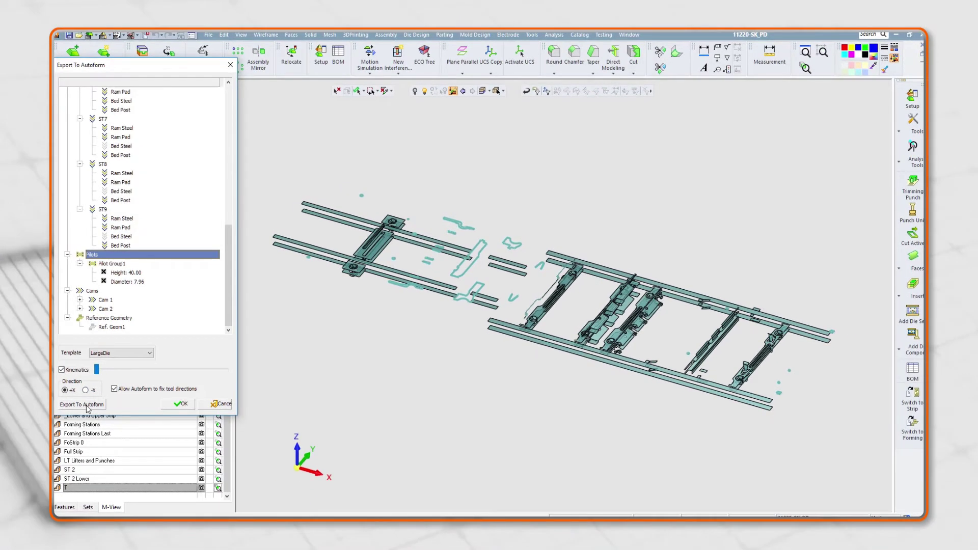
left_click(84, 405)
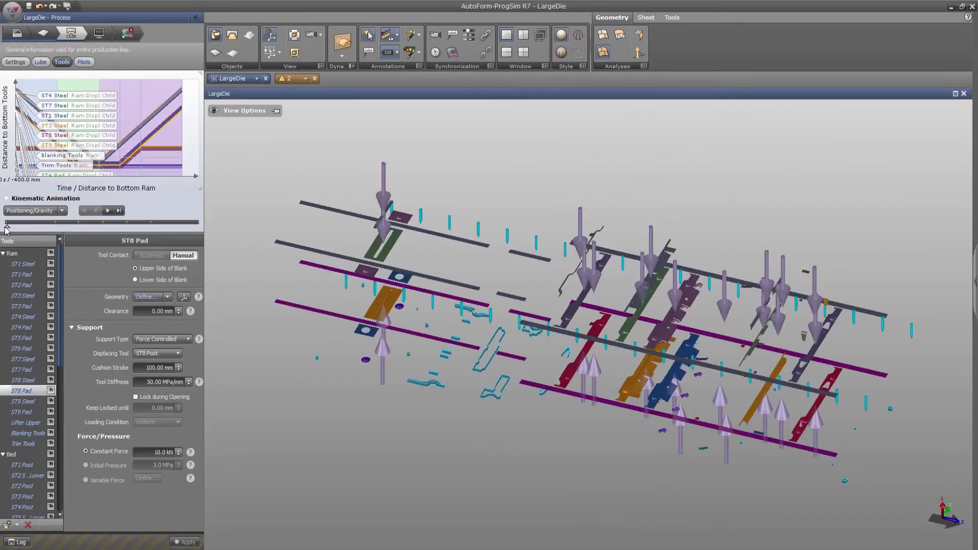
- Scrub the LargeDie kinematic animation and check the ST8 Pad support before going to Simulation
left_click_drag(6, 224, 199, 230)
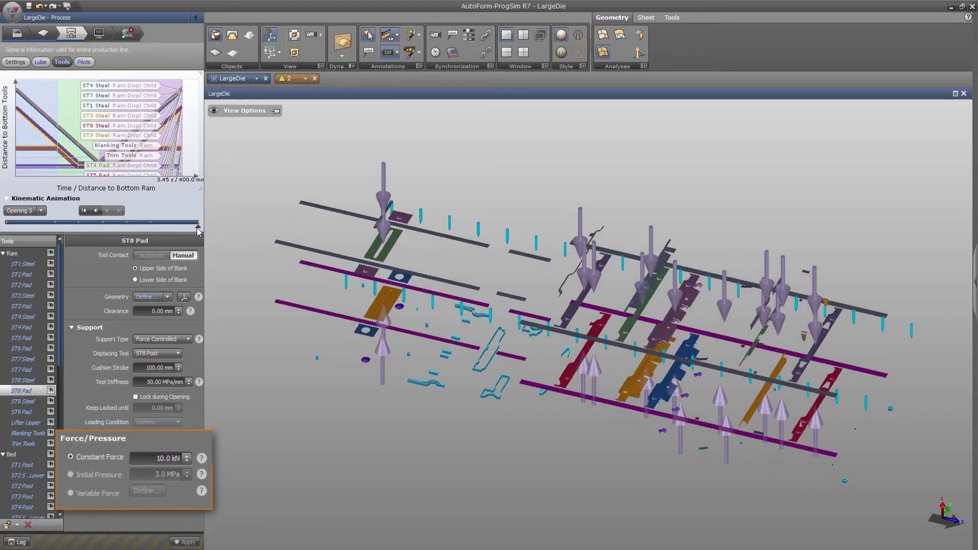
left_click(29, 388)
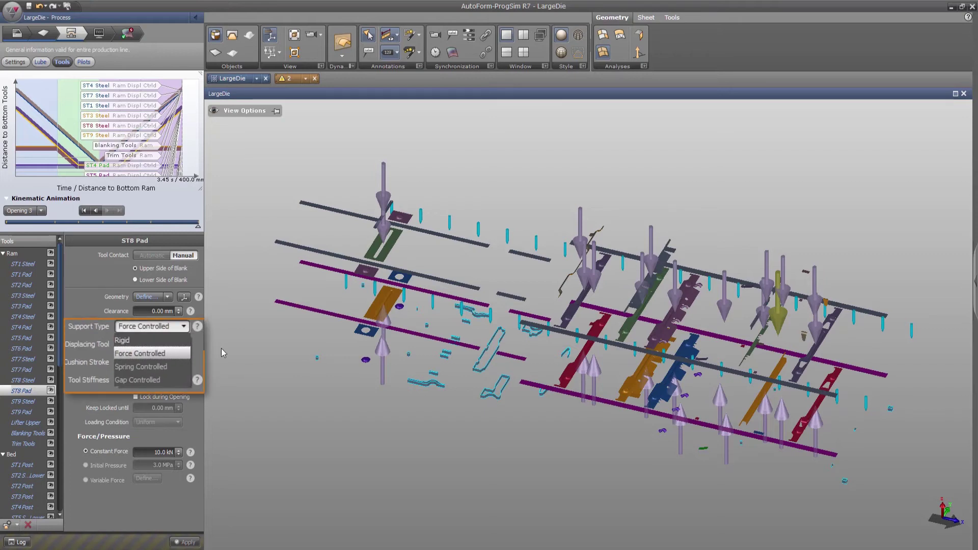
left_click(100, 35)
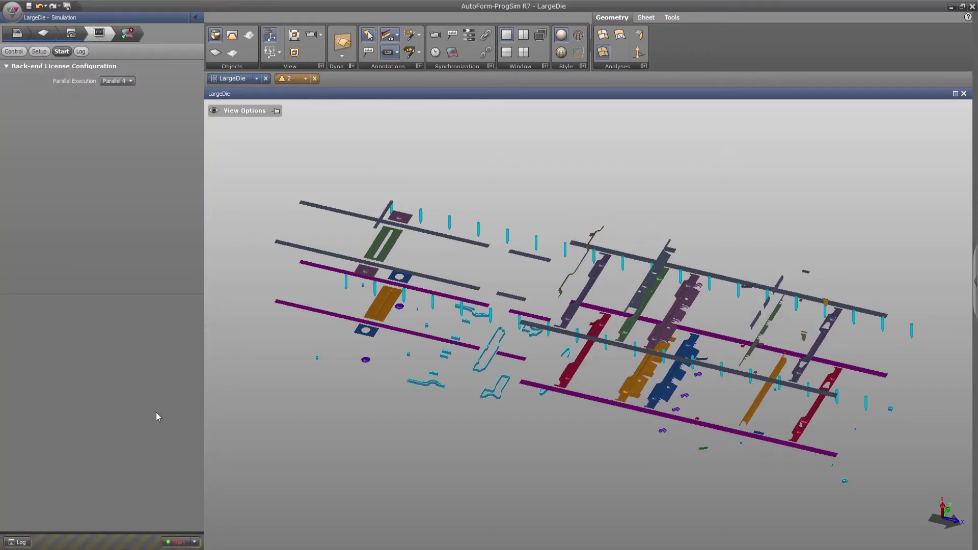
- Run the strip simulation and play back the forming steps to S-20
left_click(187, 542)
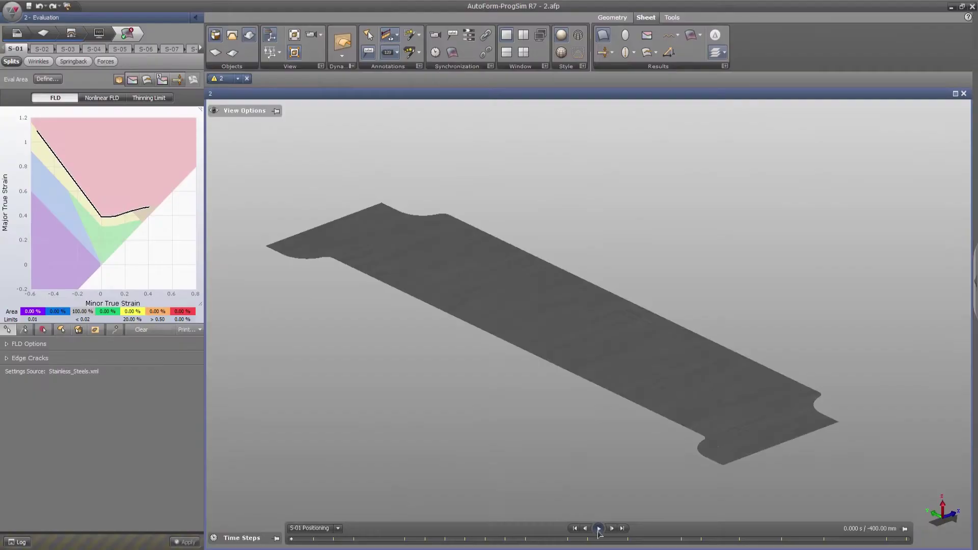
left_click(598, 528)
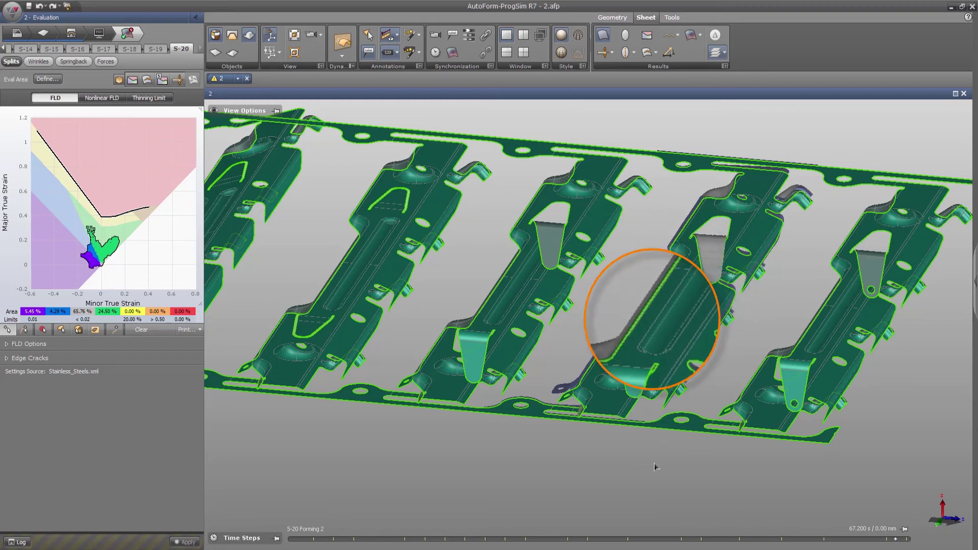
- Step the Forces chart through each station up to S-20, then open the Application Menu
scroll(637, 451, "up", 3)
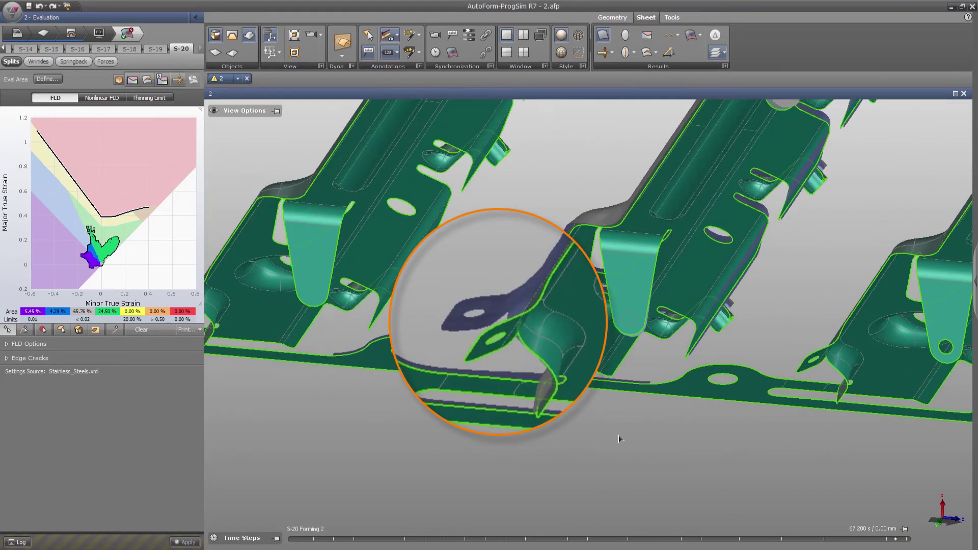
left_click(105, 61)
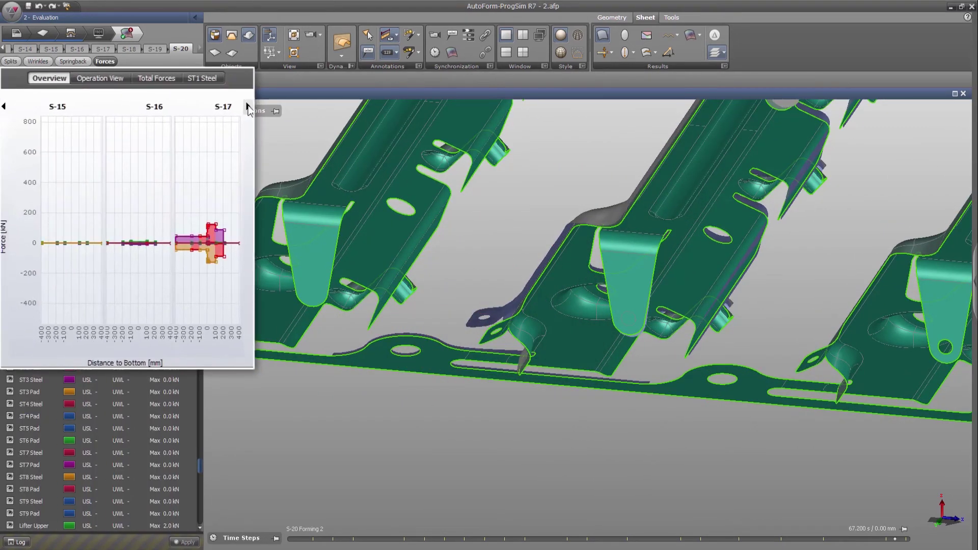
left_click(248, 107)
left_click(248, 107)
left_click(248, 107)
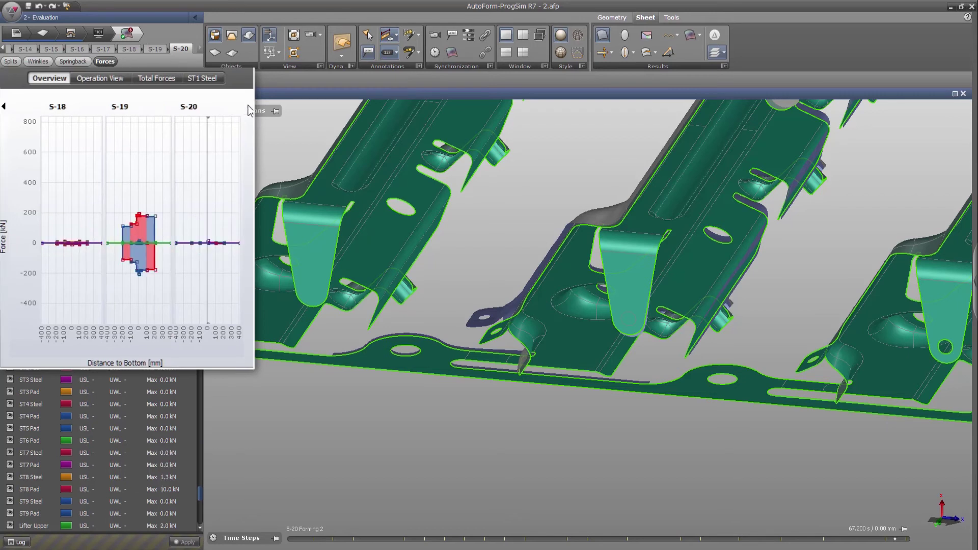
left_click(11, 11)
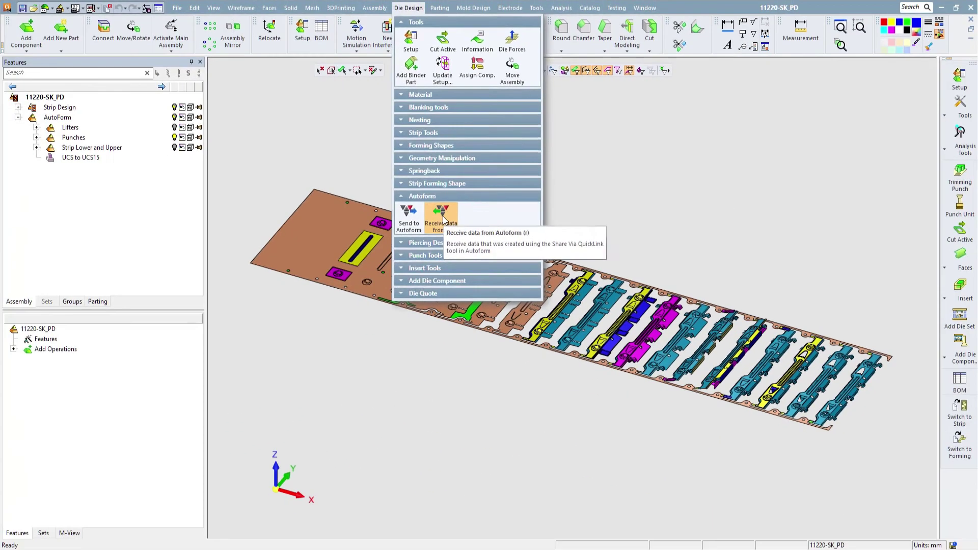
- Import Station 11's Mid-Plane After Springback and displacement .csv from AutoForm
left_click(405, 354)
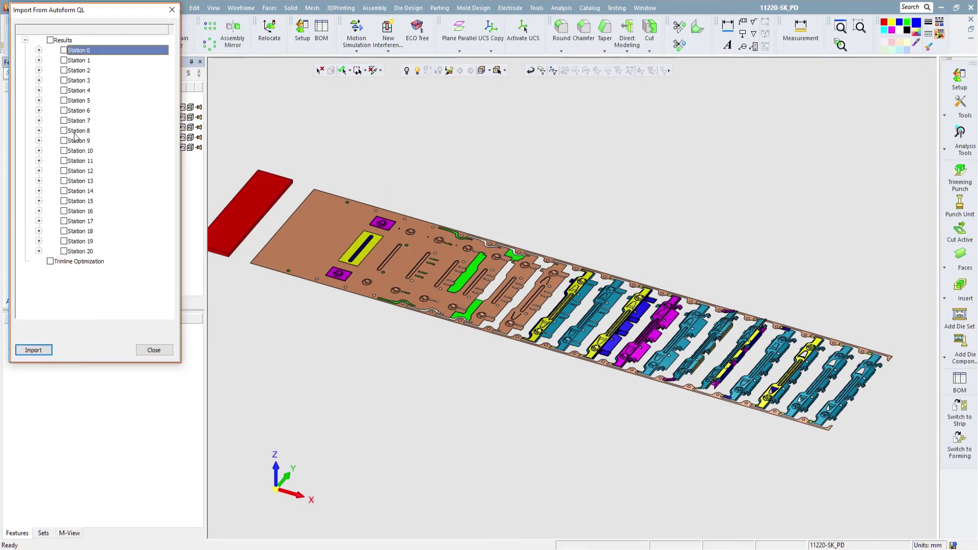
left_click(77, 140)
left_click(87, 181)
left_click(43, 192)
left_click(89, 228)
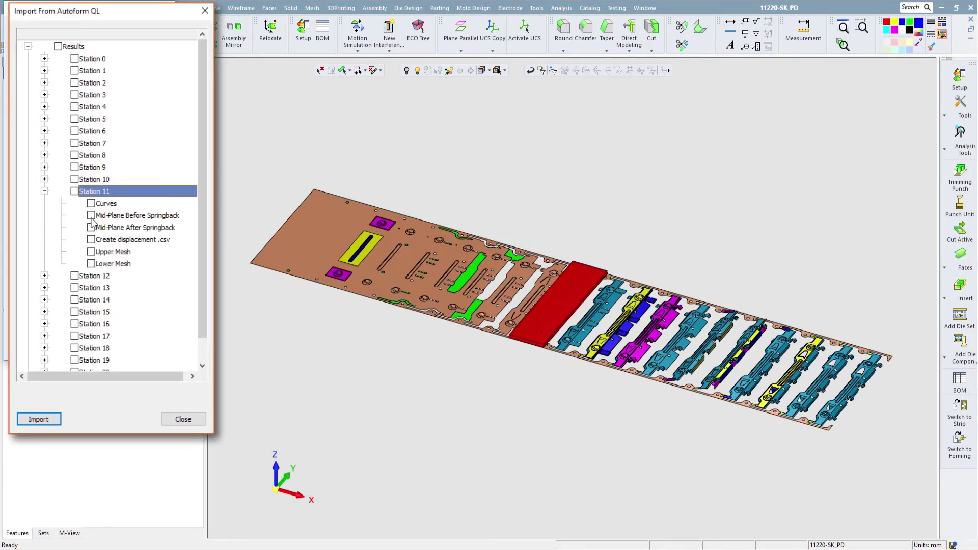
left_click(89, 241)
left_click(38, 419)
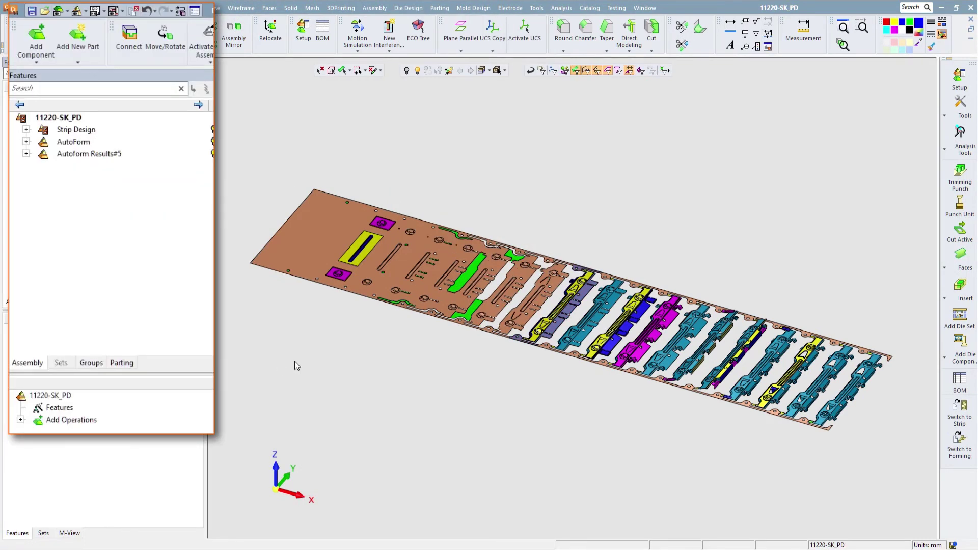
left_click(38, 521)
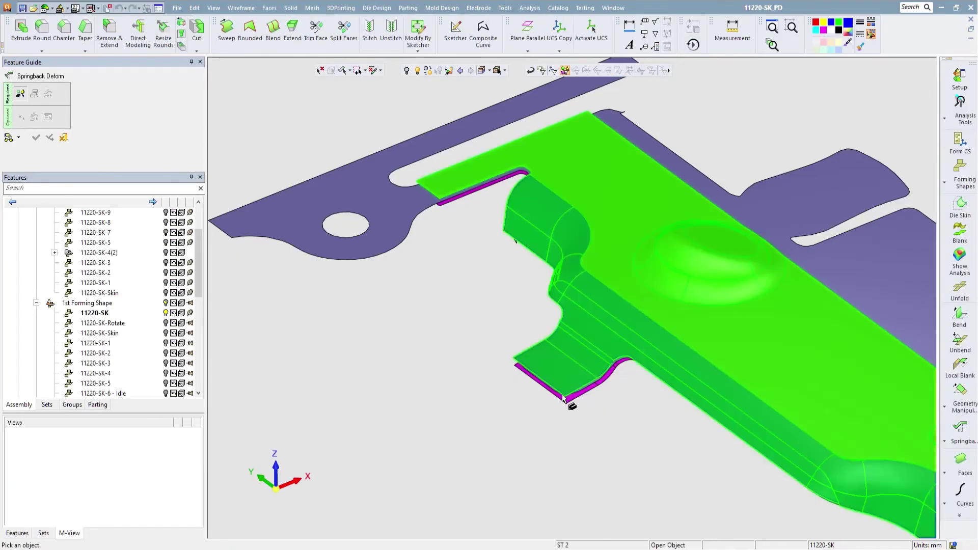
- Select the formed sheet, load the AutoForm displacement CSV, and calculate all springback points
left_click(570, 404)
left_click(48, 118)
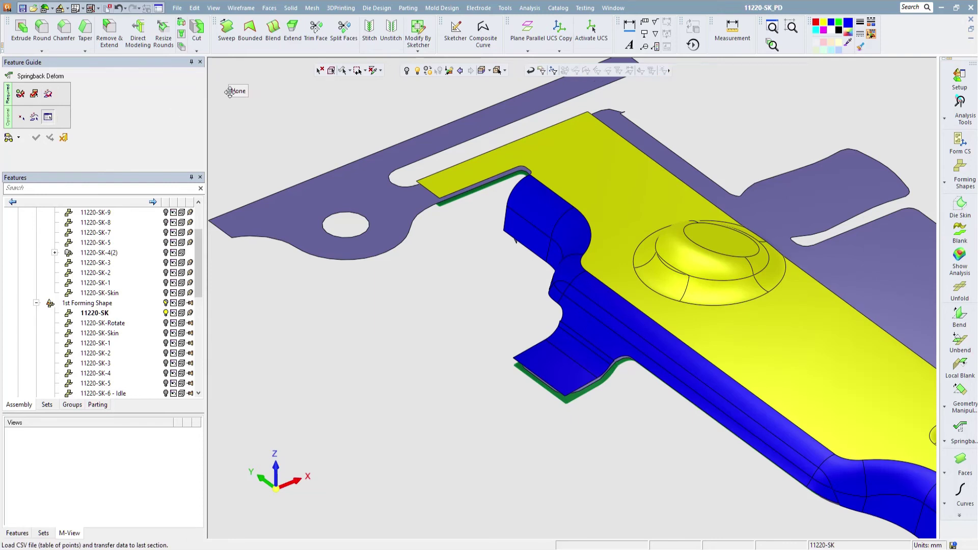
left_click(364, 94)
double_click(394, 148)
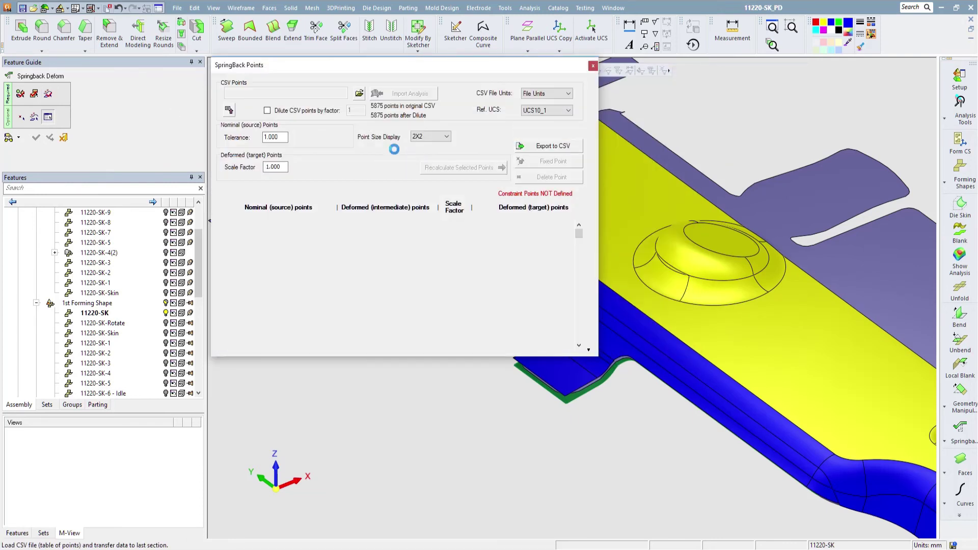
left_click_drag(433, 64, 229, 89)
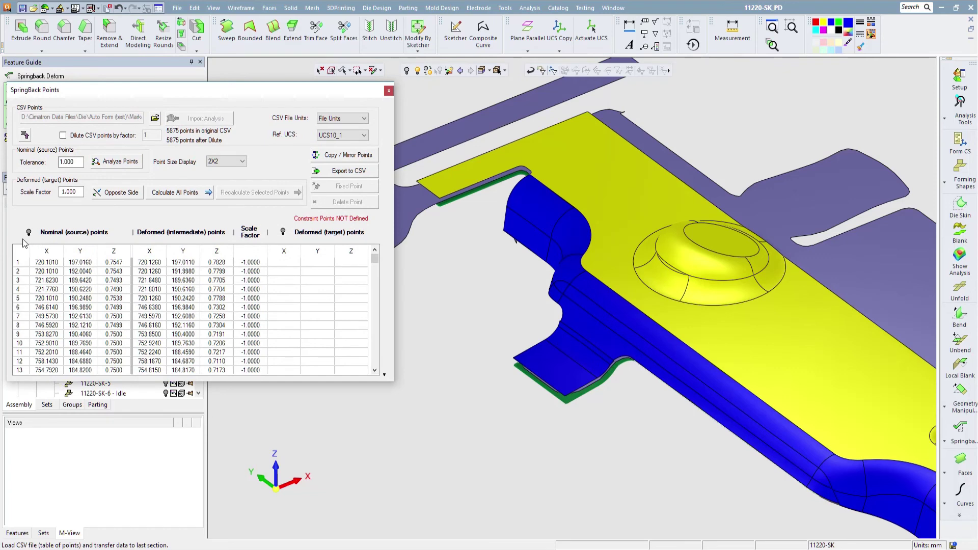
left_click(186, 196)
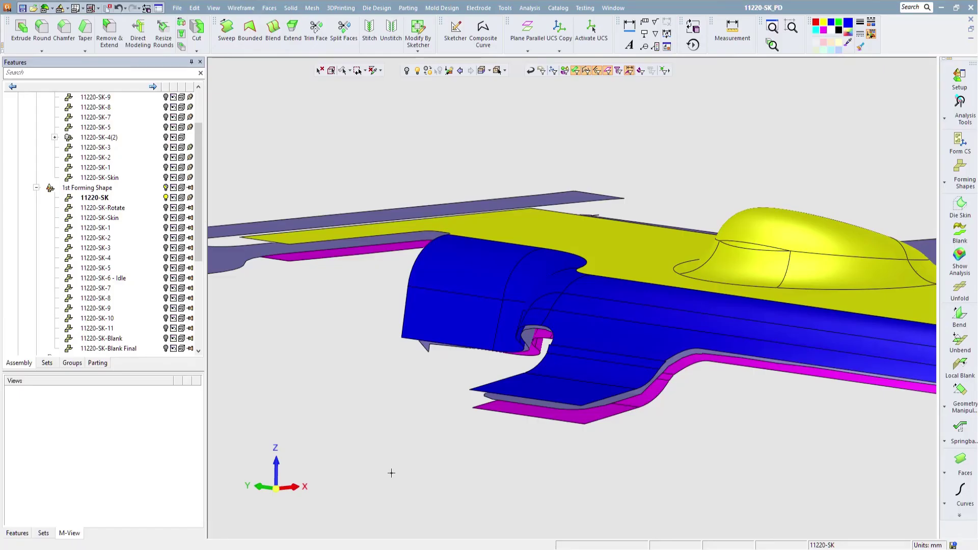